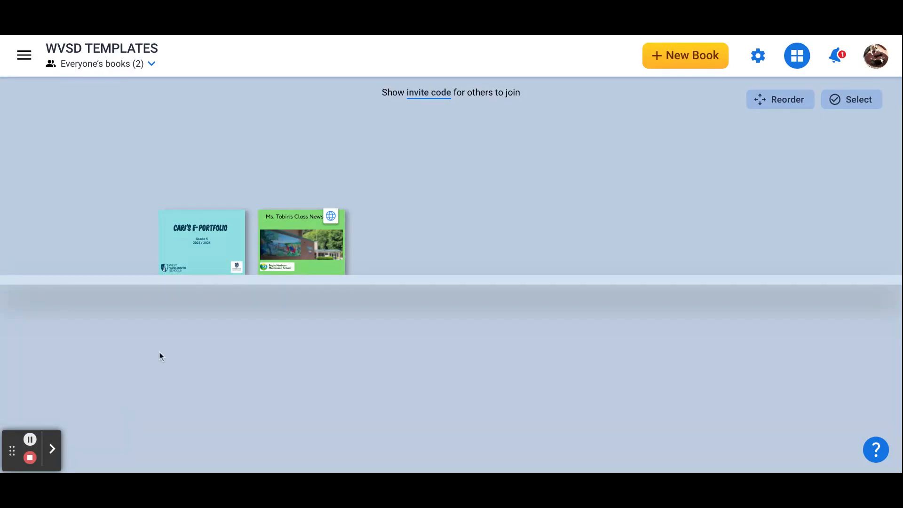
Step: Review the blank book shapes, templates and themes offered for a new book, and return to the library
{"action": "left_click", "coordinate": [322, 273]}
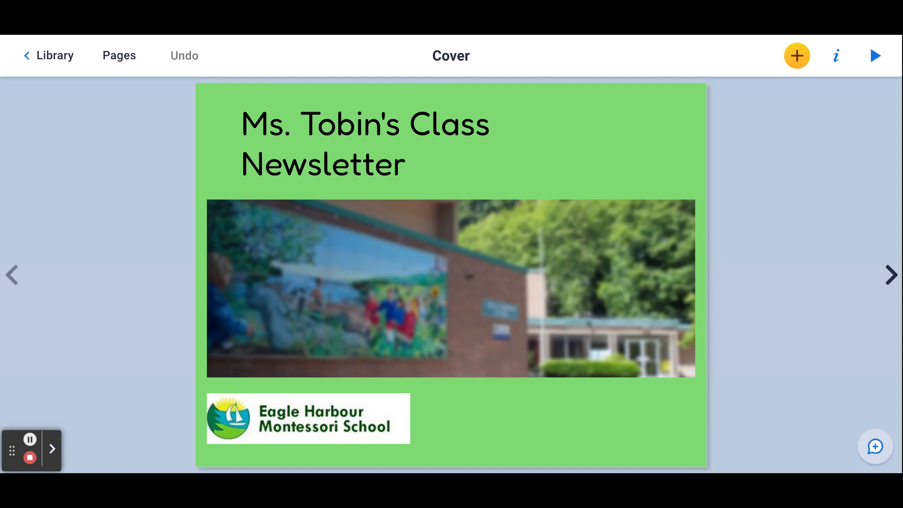
{"action": "left_click", "coordinate": [64, 57]}
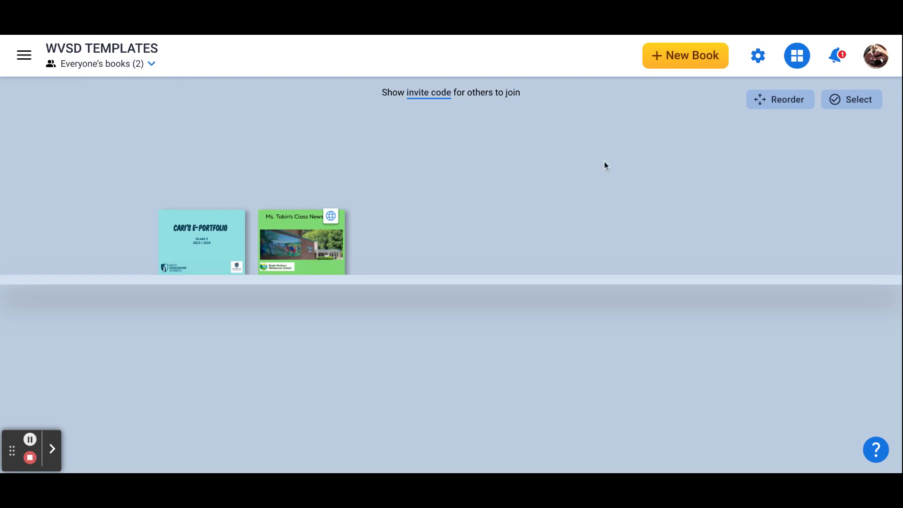
{"action": "left_click", "coordinate": [683, 59]}
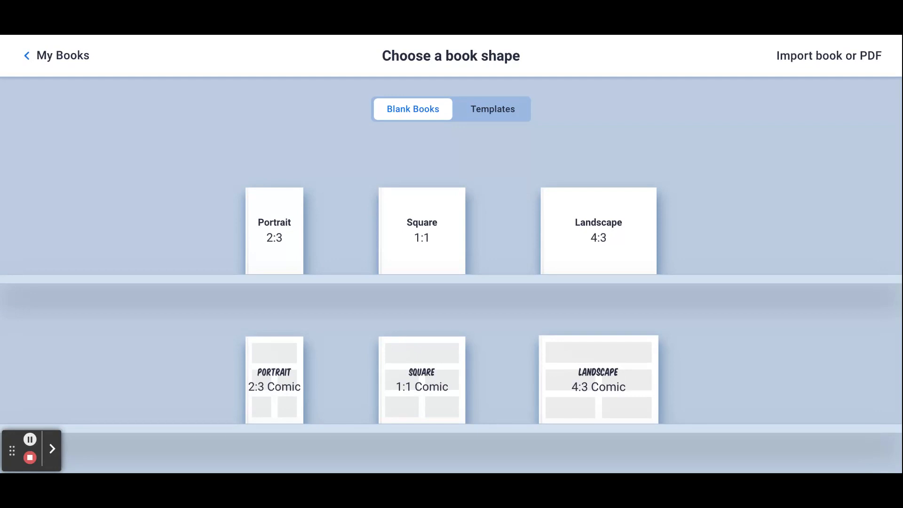
{"action": "left_click", "coordinate": [499, 112]}
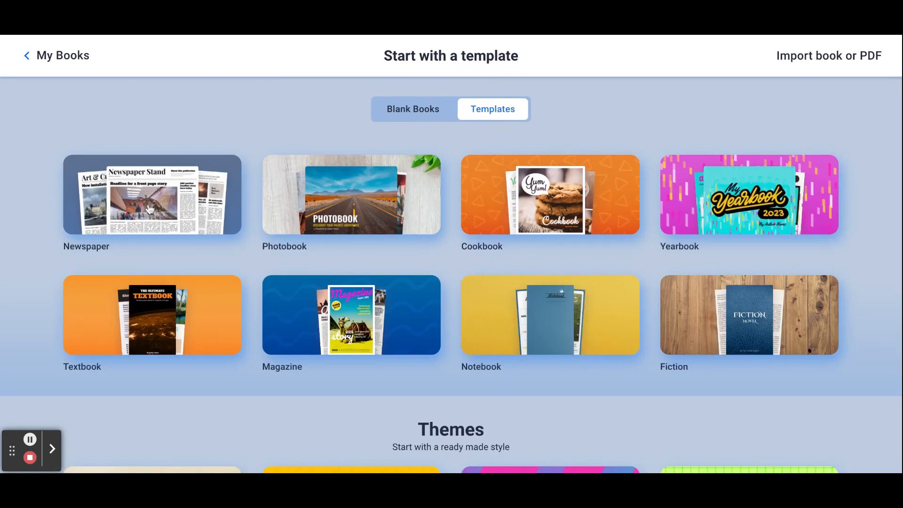
{"action": "scroll", "coordinate": [155, 206], "scroll_direction": "down", "scroll_amount": 1}
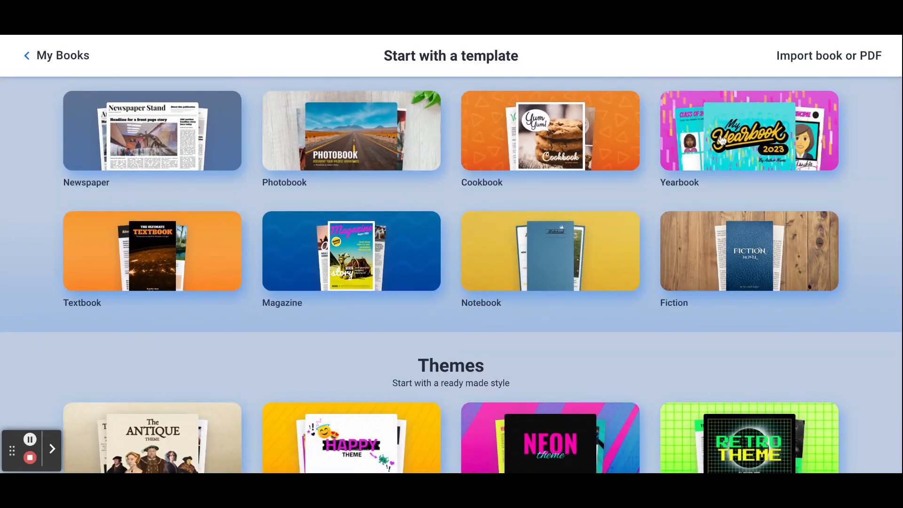
{"action": "scroll", "coordinate": [722, 140], "scroll_direction": "down", "scroll_amount": 4}
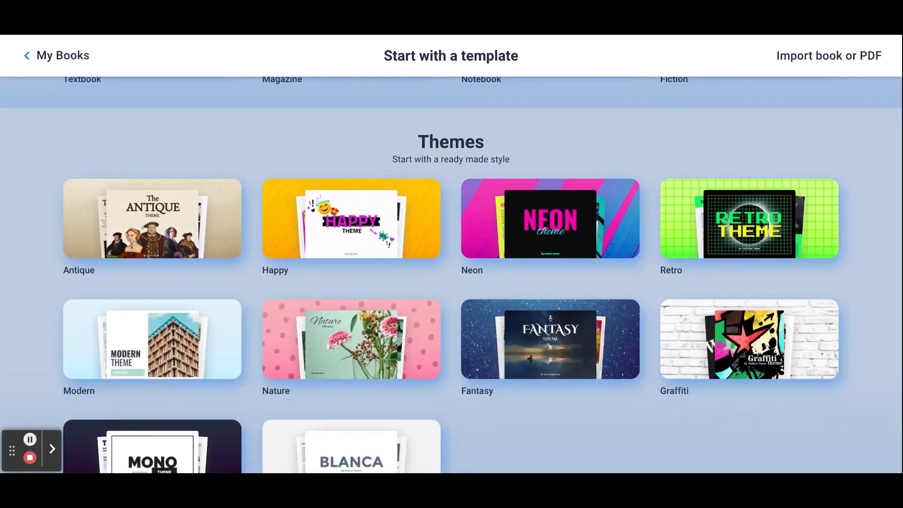
{"action": "scroll", "coordinate": [520, 105], "scroll_direction": "up", "scroll_amount": 5}
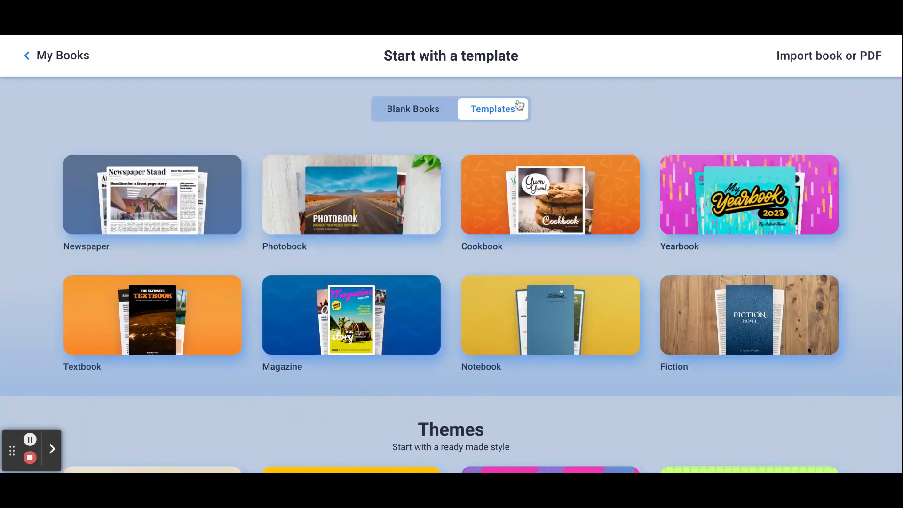
{"action": "left_click", "coordinate": [411, 113]}
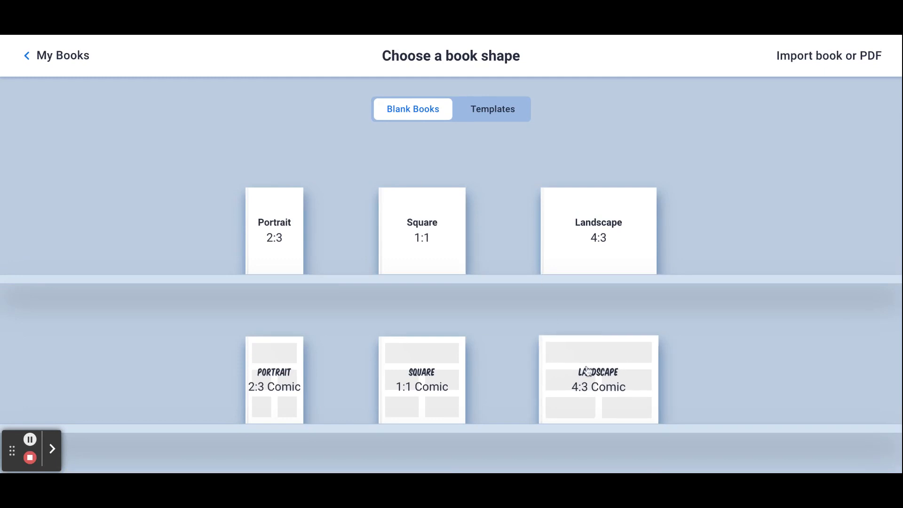
{"action": "left_click", "coordinate": [76, 63]}
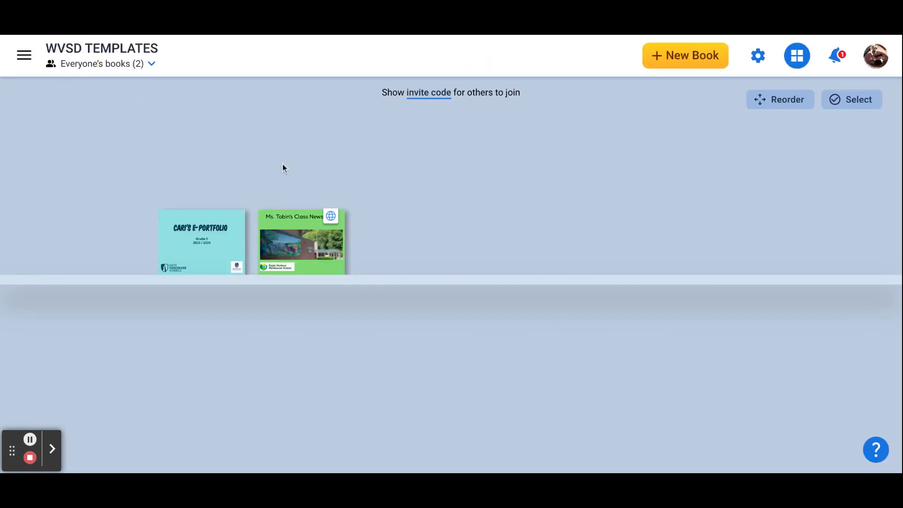
Step: Open the class newsletter book and examine the content options for the empty photo frame on page 2
{"action": "left_click", "coordinate": [282, 229]}
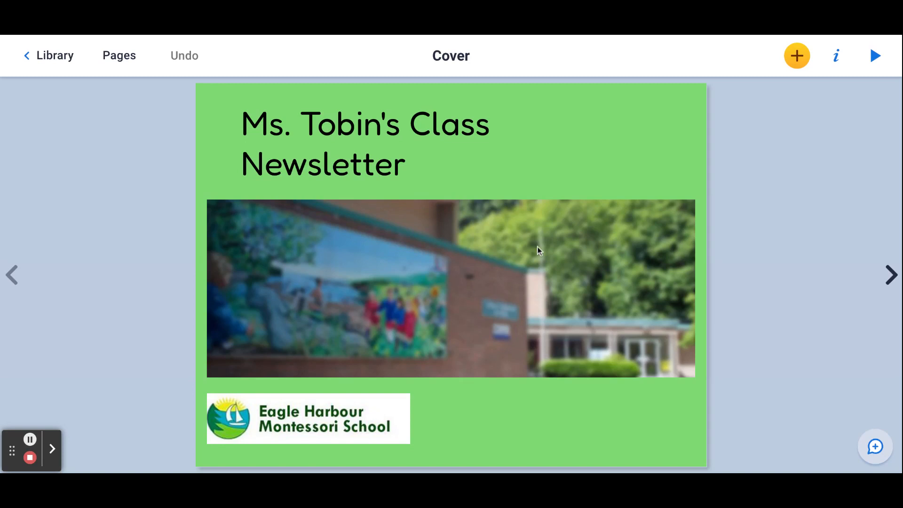
{"action": "left_click", "coordinate": [892, 276]}
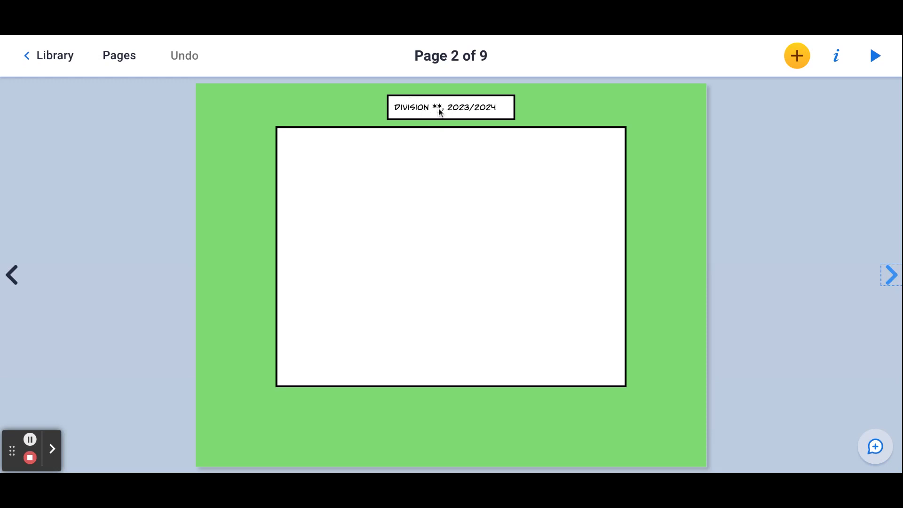
{"action": "left_click", "coordinate": [485, 212]}
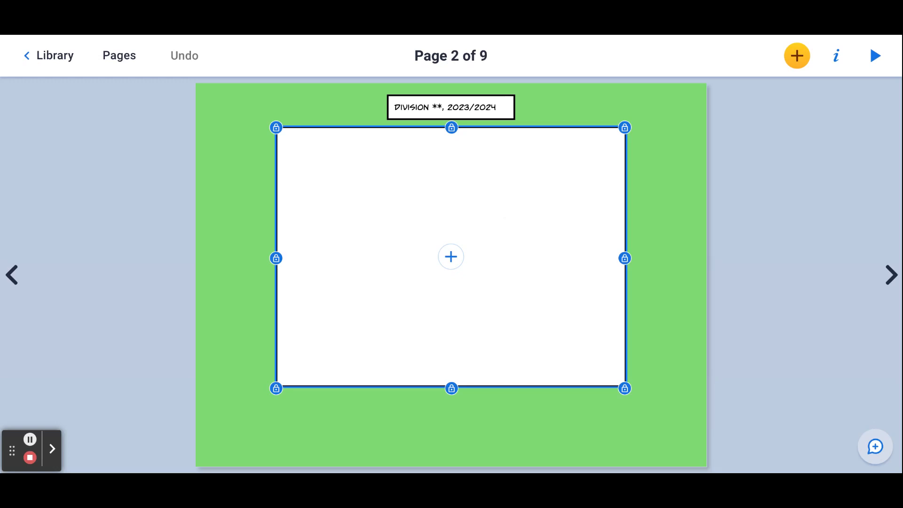
{"action": "left_click", "coordinate": [452, 257]}
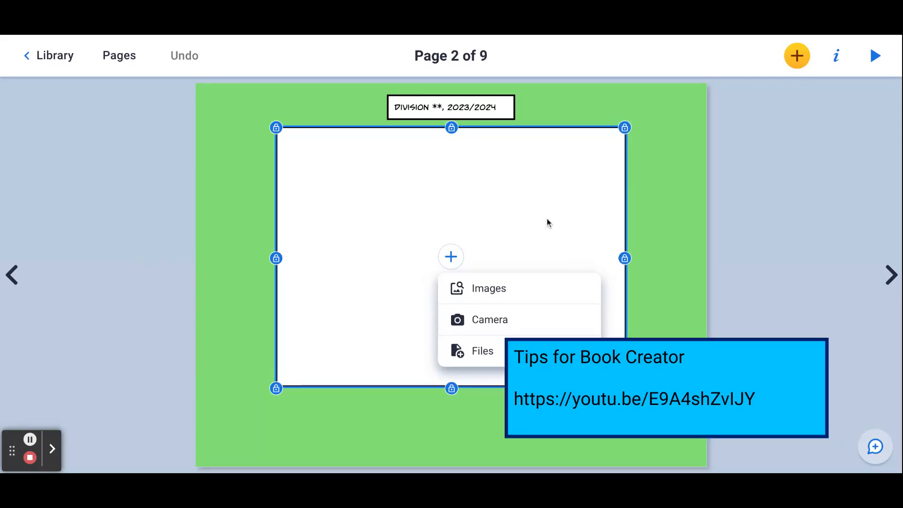
{"action": "left_click", "coordinate": [665, 210]}
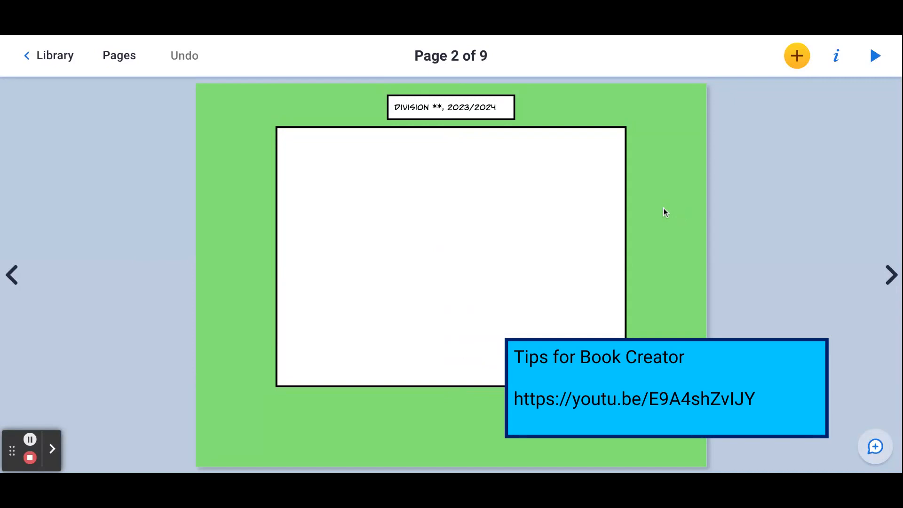
Step: Complete the heading on page 4 of the newsletter to read "Week of September 11, 2023"
{"action": "left_click", "coordinate": [890, 274]}
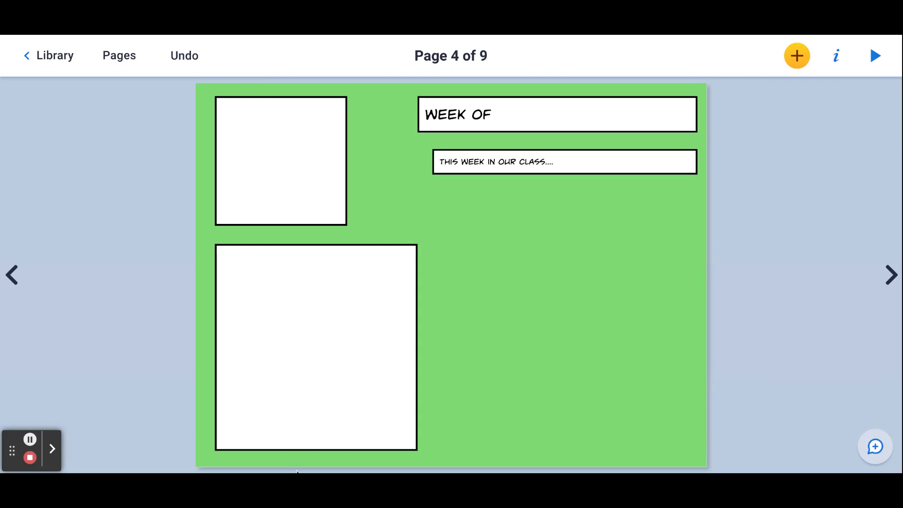
{"action": "left_click", "coordinate": [532, 110]}
{"action": "left_click", "coordinate": [532, 110]}
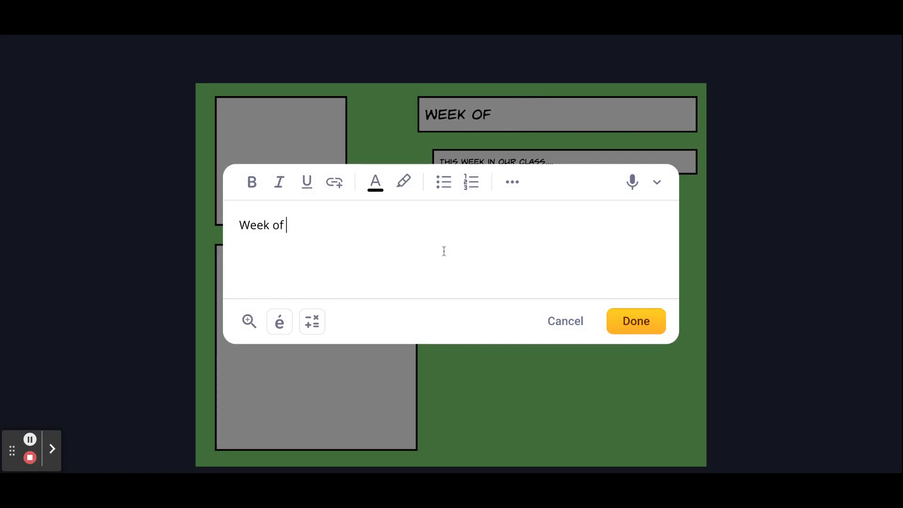
{"action": "type", "text": "September 11"}
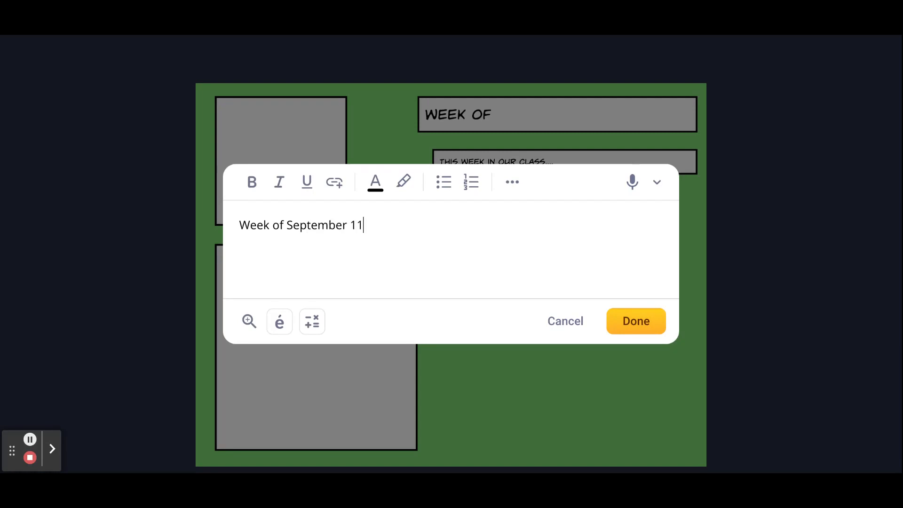
{"action": "type", "text": ", 2023"}
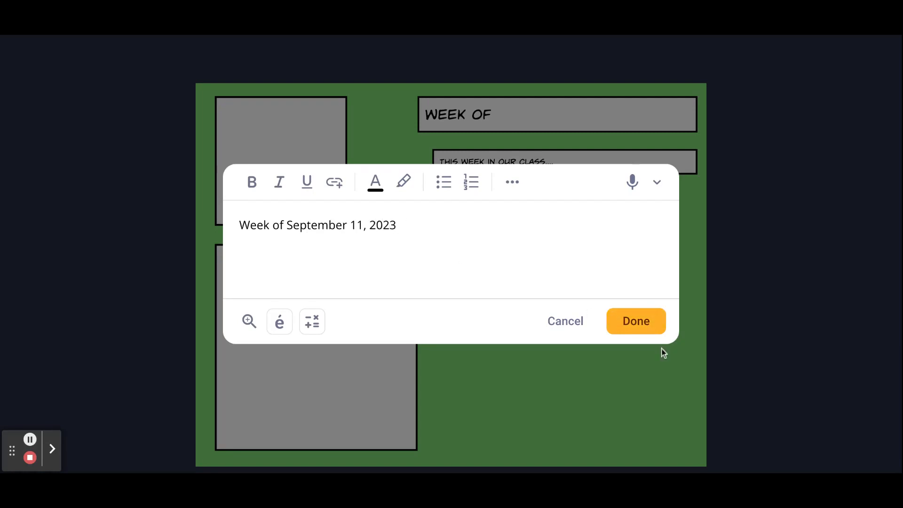
{"action": "left_click", "coordinate": [647, 329]}
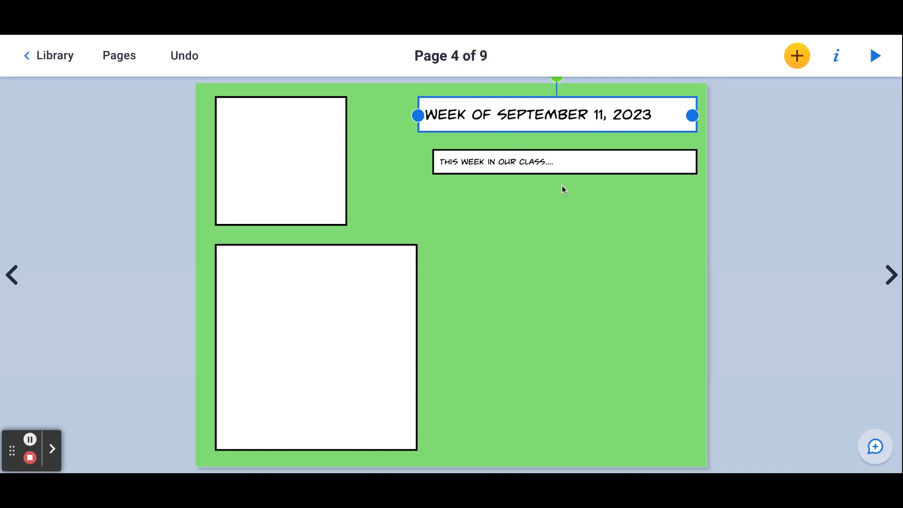
Step: Examine the additional formatting and accented character options for the "This week in our class...." text box
{"action": "double_click", "coordinate": [556, 160]}
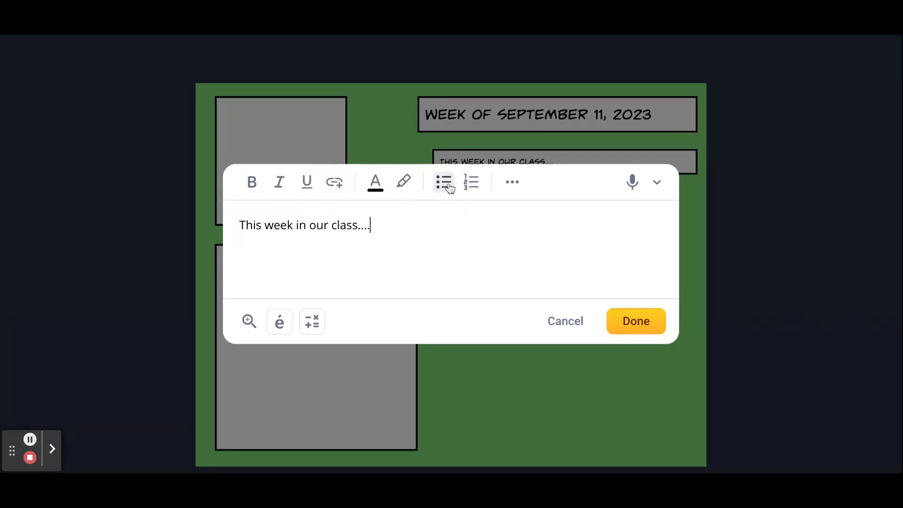
{"action": "left_click", "coordinate": [516, 182]}
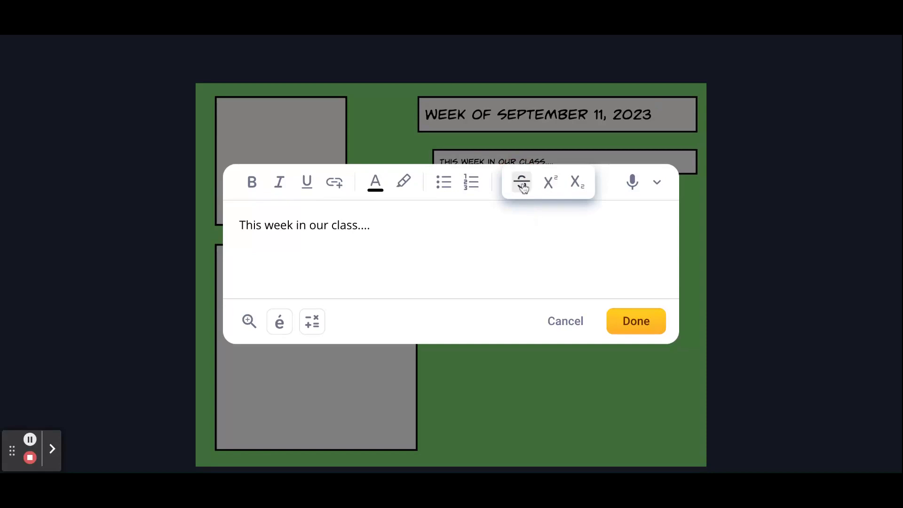
{"action": "left_click", "coordinate": [519, 239]}
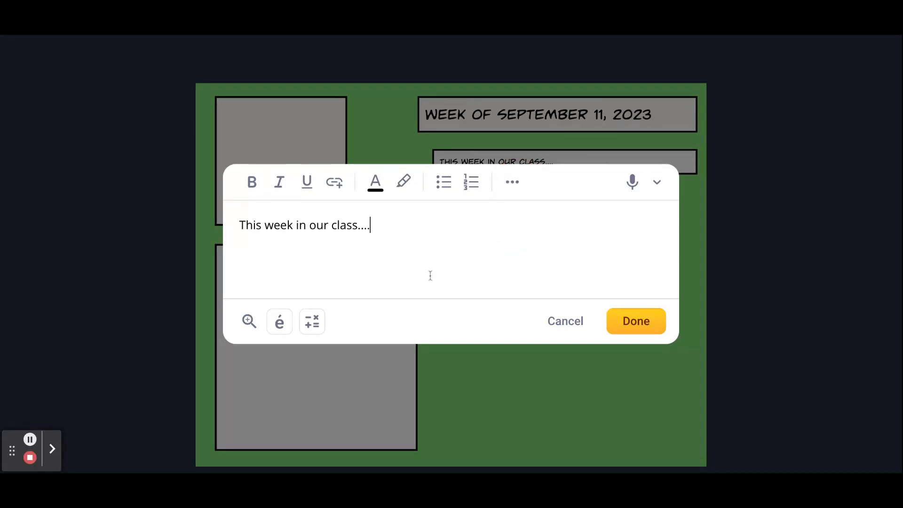
{"action": "left_click", "coordinate": [281, 324]}
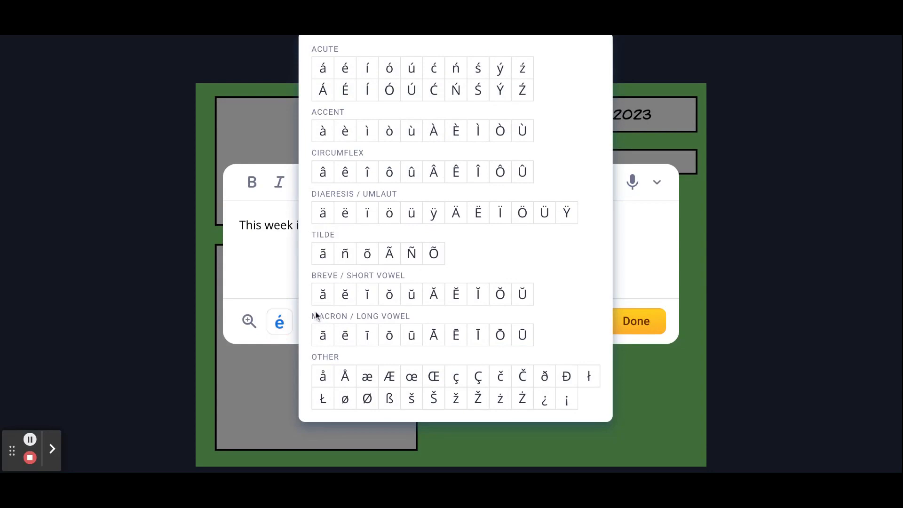
{"action": "left_click", "coordinate": [691, 226]}
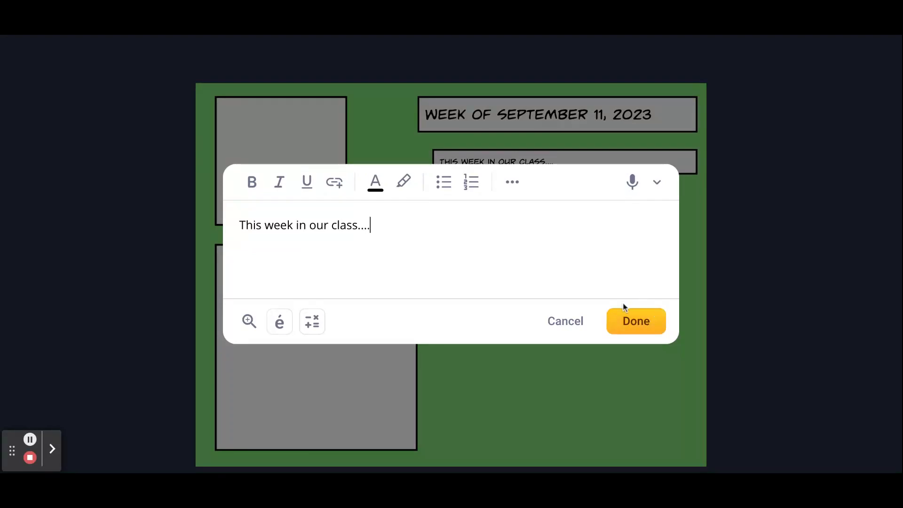
{"action": "left_click", "coordinate": [650, 328]}
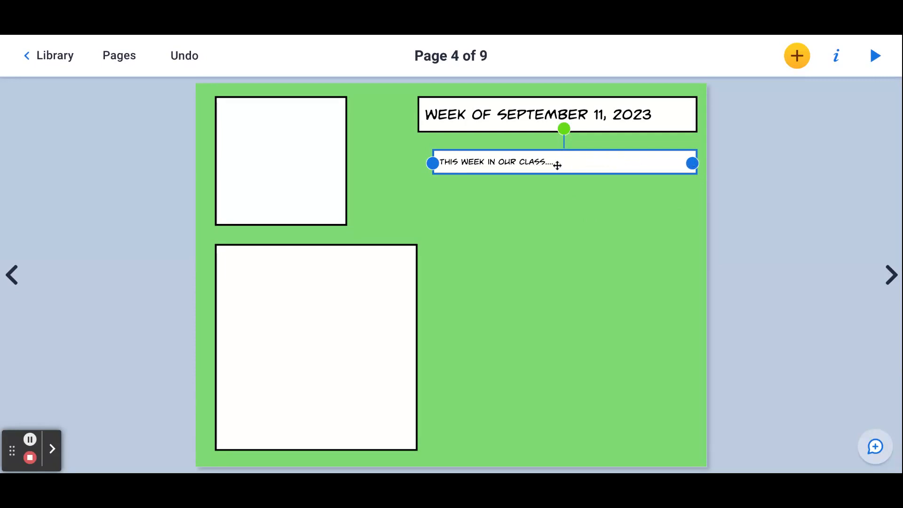
Step: Inspect the text properties of the "This week in our class...." box and the two empty photo frames on page 4
{"action": "left_click", "coordinate": [837, 61]}
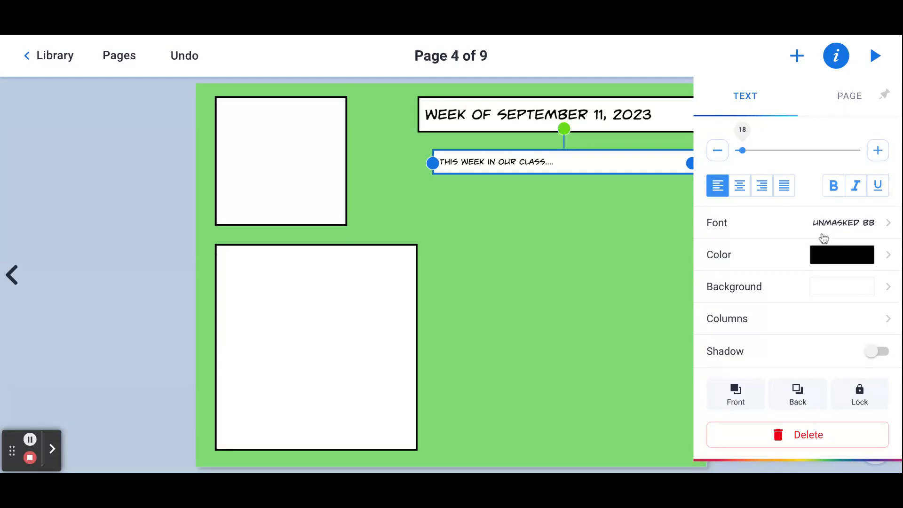
{"action": "left_click", "coordinate": [639, 241]}
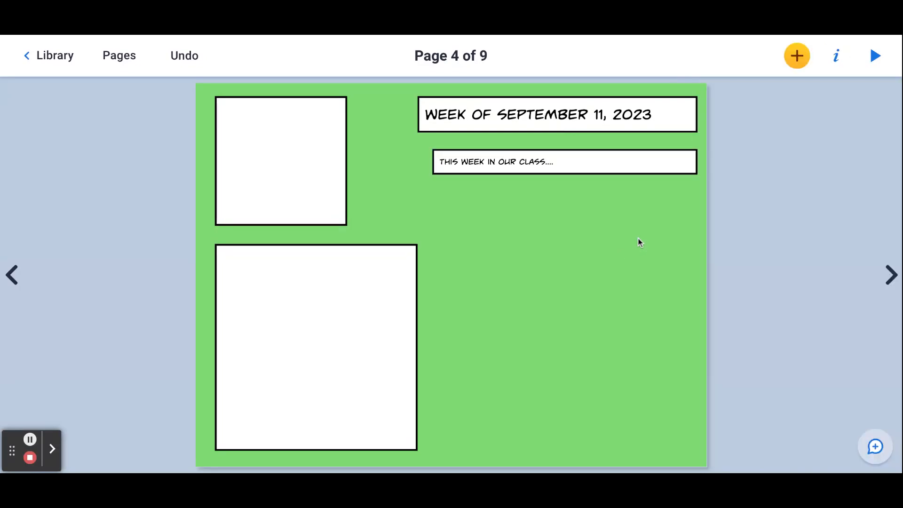
{"action": "left_click", "coordinate": [287, 160]}
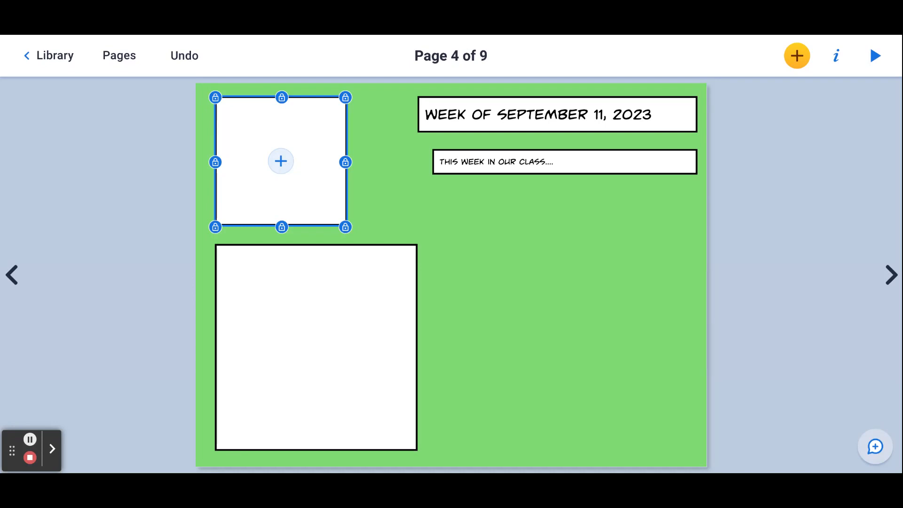
{"action": "left_click", "coordinate": [325, 332]}
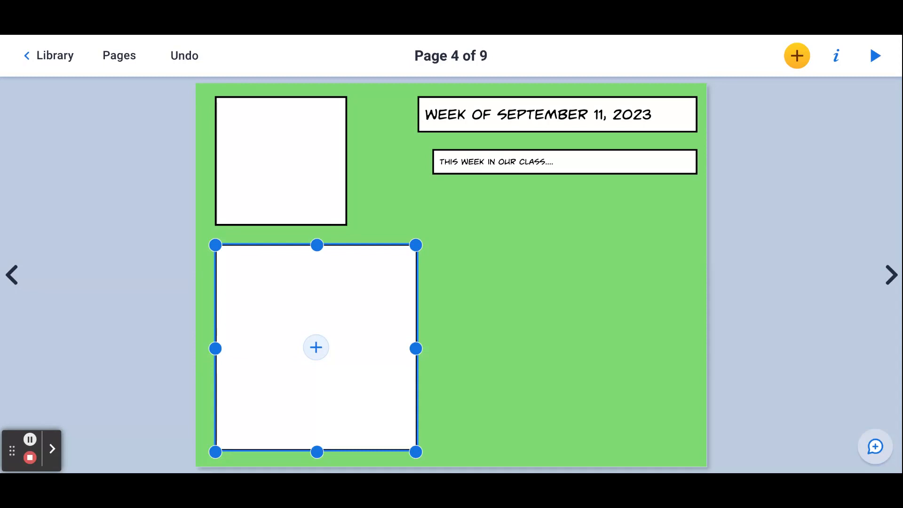
{"action": "left_click", "coordinate": [512, 348]}
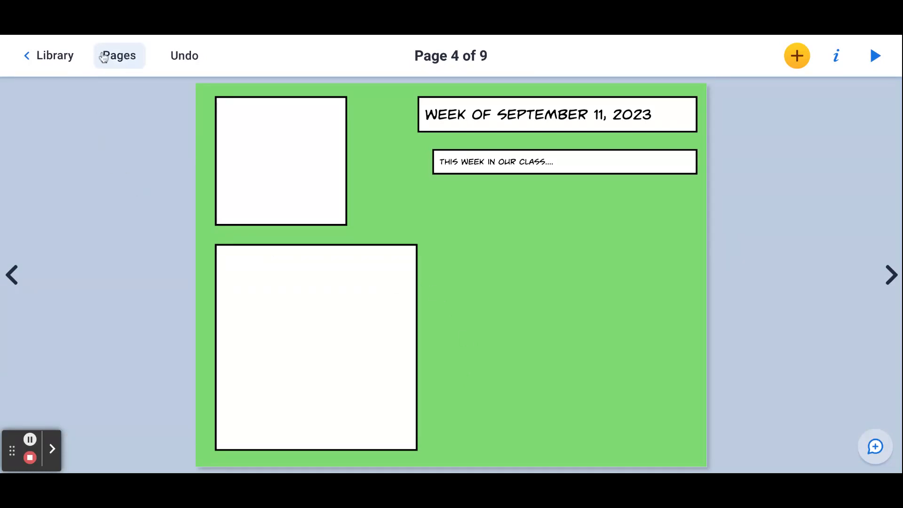
Step: Look over the overview of all the newsletter's pages and return to the library
{"action": "left_click", "coordinate": [122, 60]}
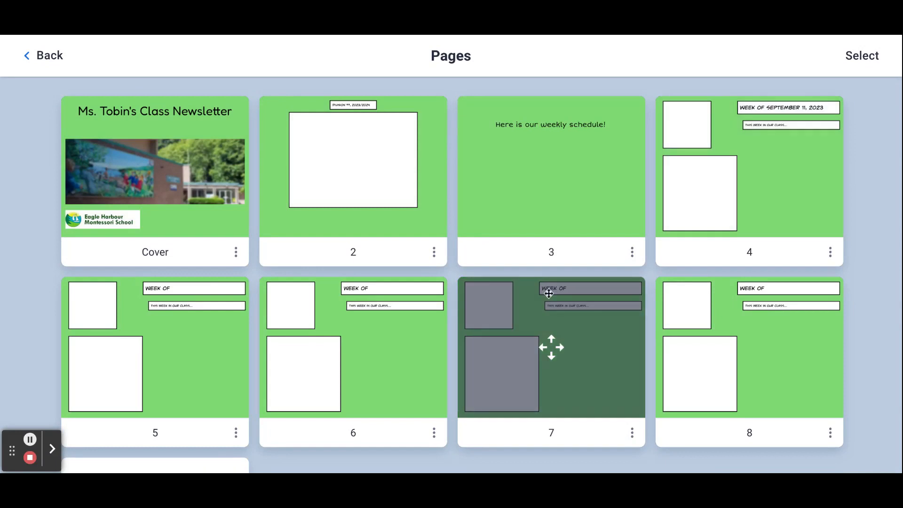
{"action": "scroll", "coordinate": [401, 298], "scroll_direction": "down", "scroll_amount": 3}
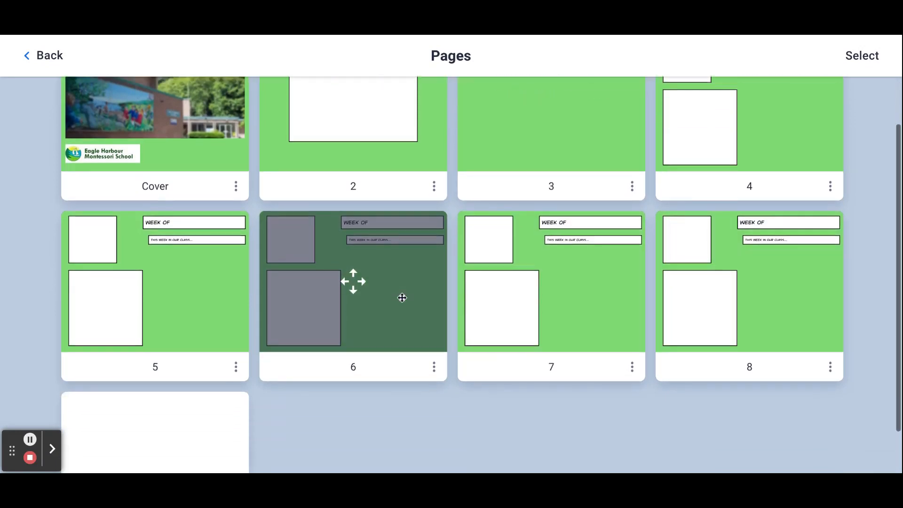
{"action": "scroll", "coordinate": [402, 297], "scroll_direction": "up", "scroll_amount": 2}
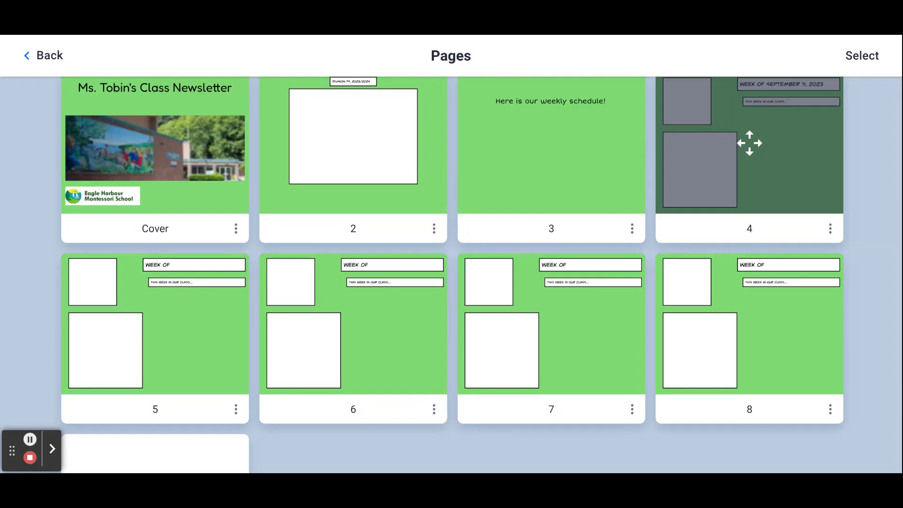
{"action": "left_click", "coordinate": [50, 56]}
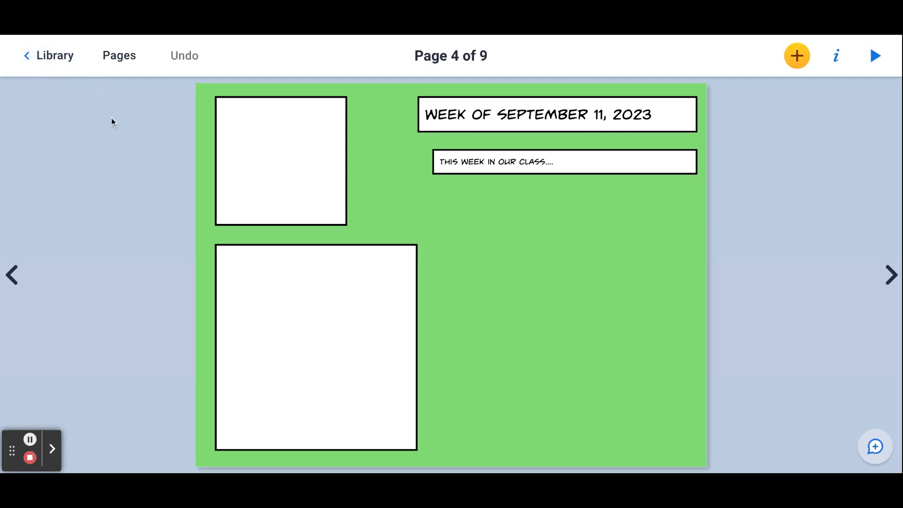
{"action": "left_click", "coordinate": [57, 58]}
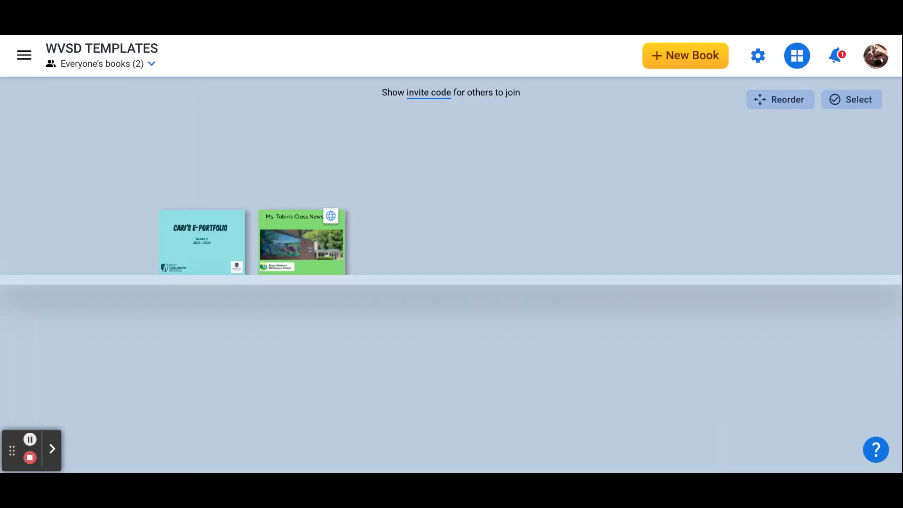
Step: Copy the link to the published Eagle Harbour Newsletter from its online sharing details and view the book's analytics
{"action": "mouse_move", "coordinate": [317, 258]}
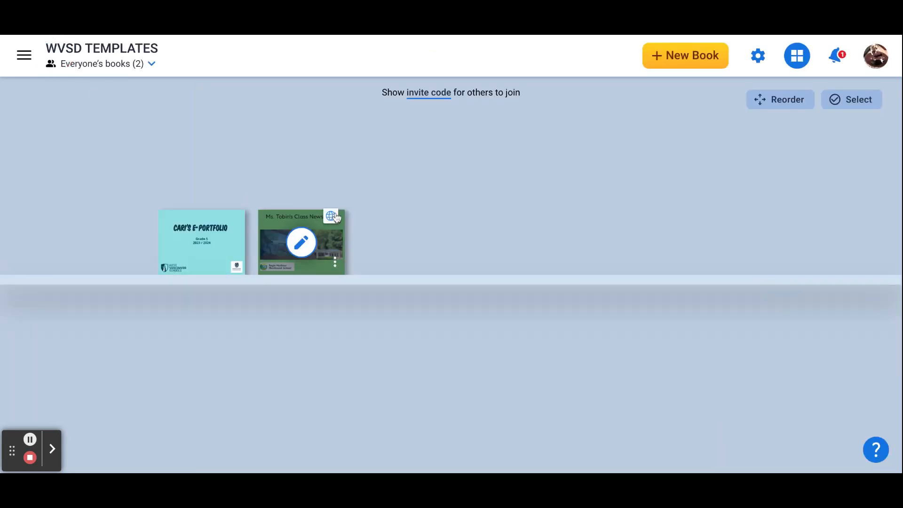
{"action": "left_click", "coordinate": [335, 264]}
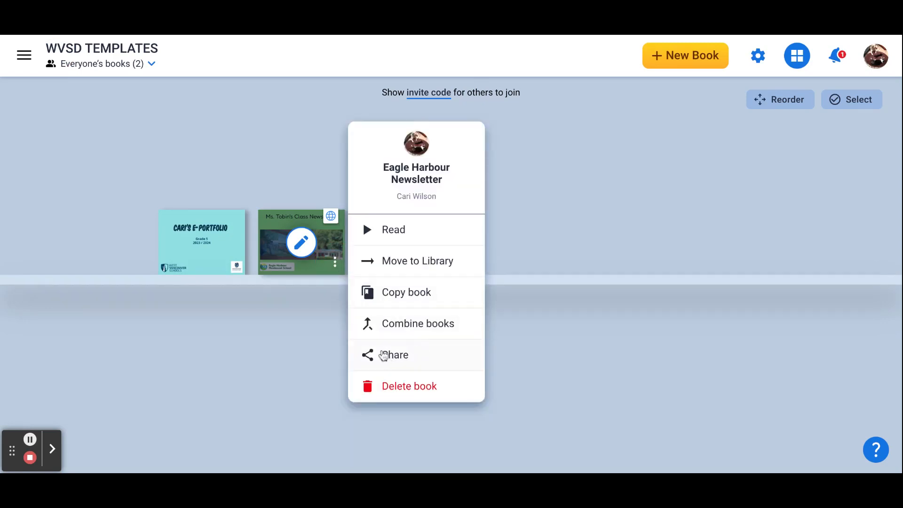
{"action": "left_click", "coordinate": [384, 356]}
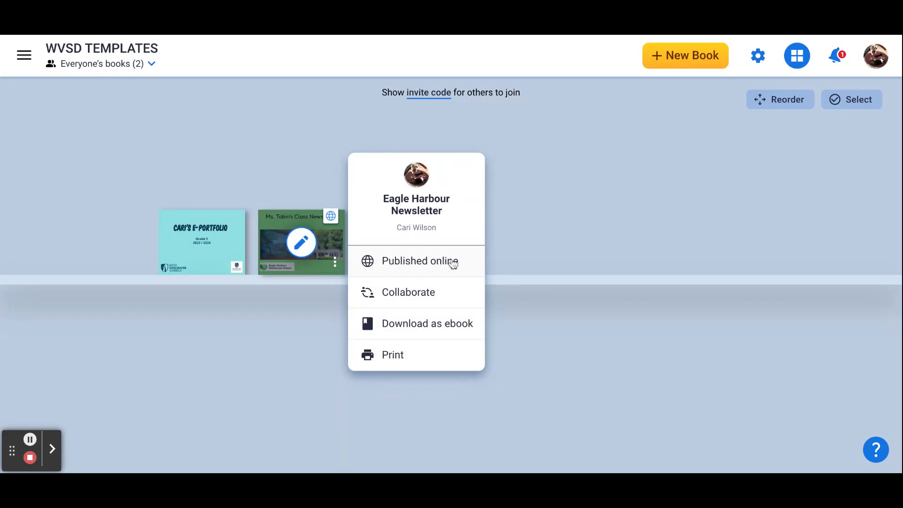
{"action": "left_click", "coordinate": [406, 261]}
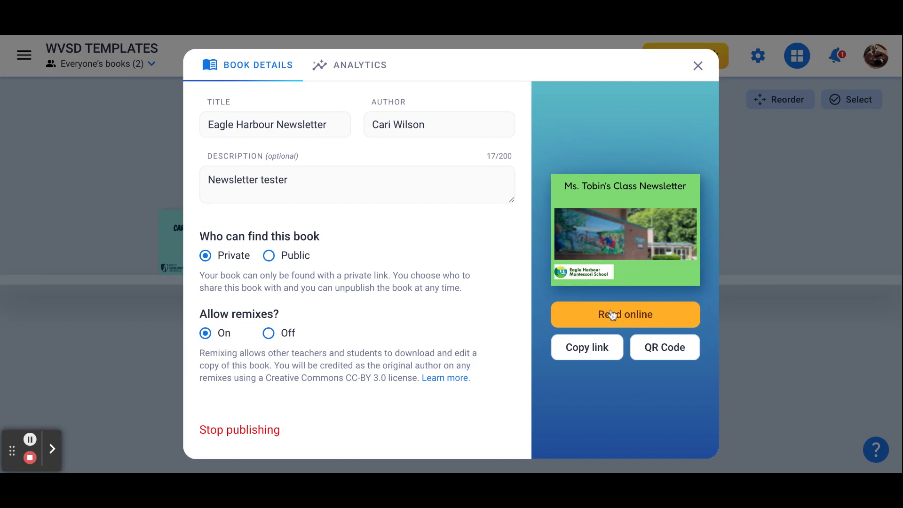
{"action": "left_click", "coordinate": [580, 351]}
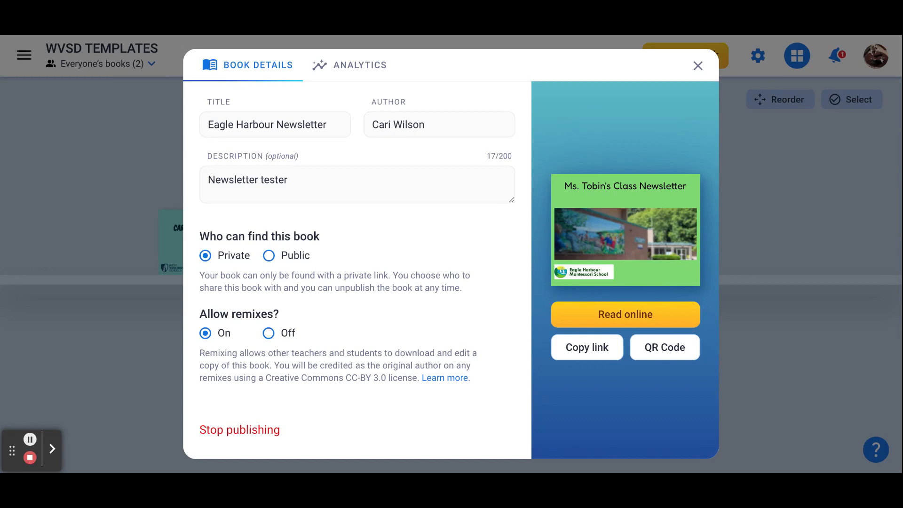
{"action": "left_click", "coordinate": [359, 69]}
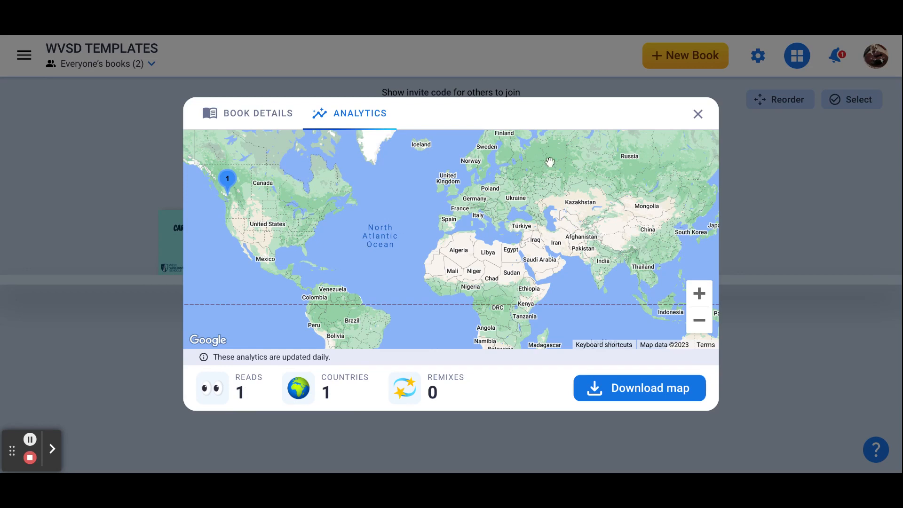
{"action": "left_click", "coordinate": [700, 118]}
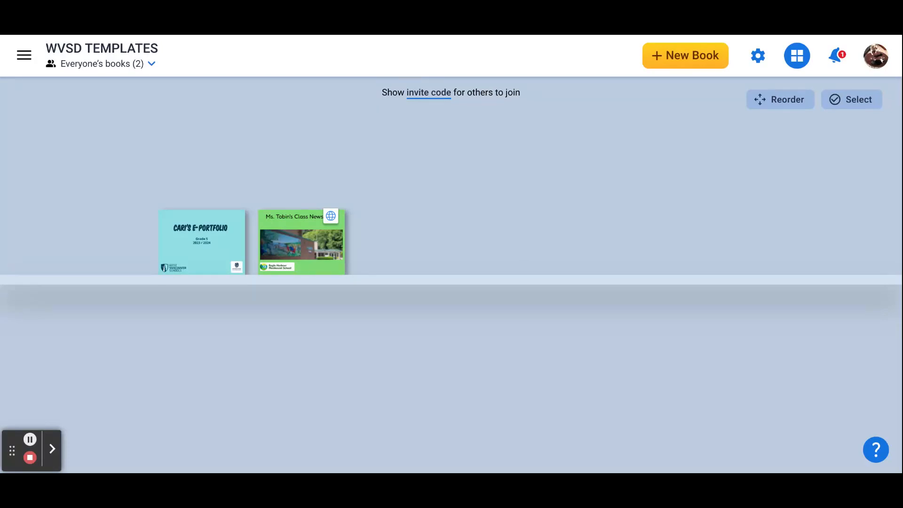
Step: View the Combine books option for the Eagle Harbour Newsletter and return to the library without selecting any books
{"action": "mouse_move", "coordinate": [336, 266]}
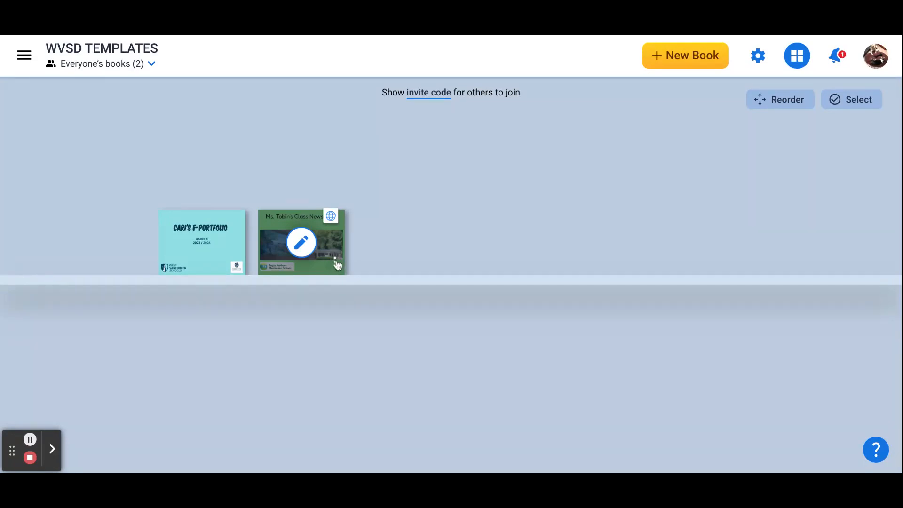
{"action": "left_click", "coordinate": [337, 264]}
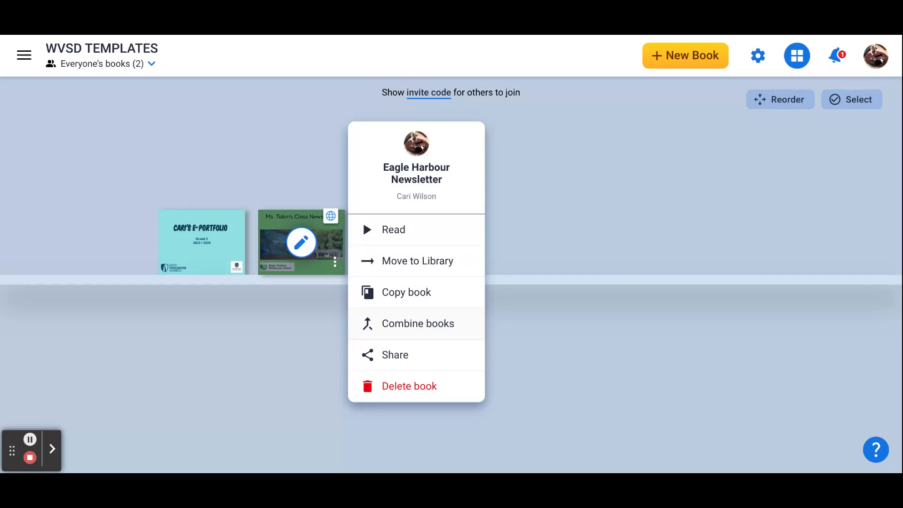
{"action": "left_click", "coordinate": [420, 323]}
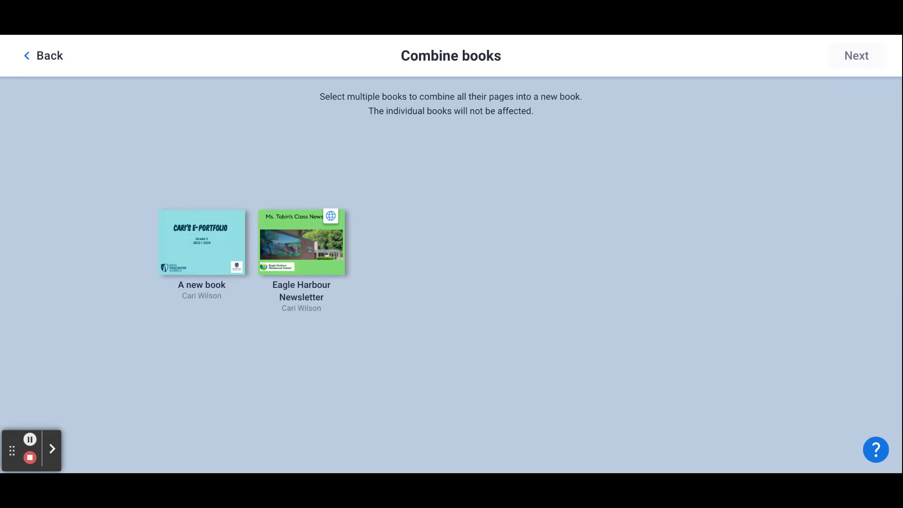
{"action": "left_click", "coordinate": [50, 56]}
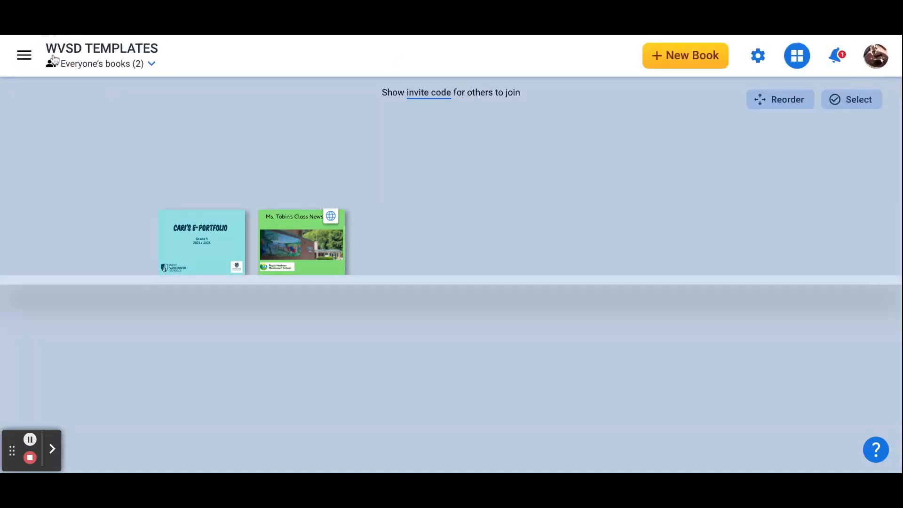